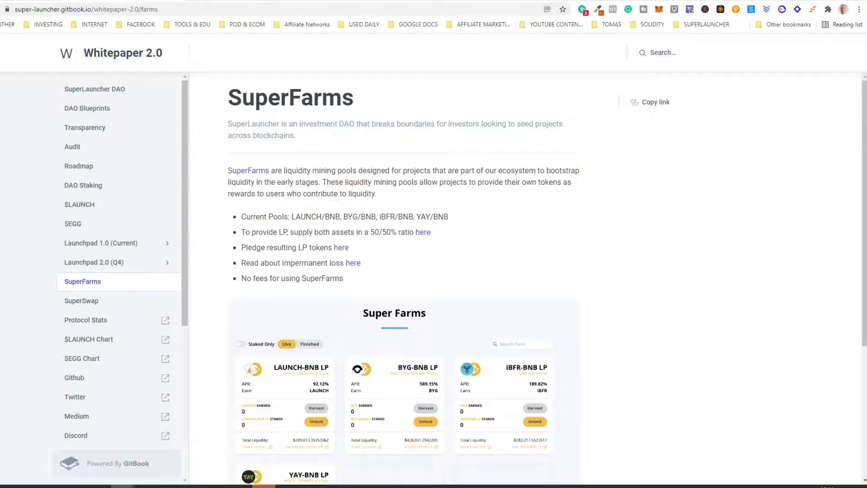
Read the Whitepaper 2.0 SuperFarms page and bring up the context menu for its impermanent-loss 'here' link
key(ctrl+Tab)
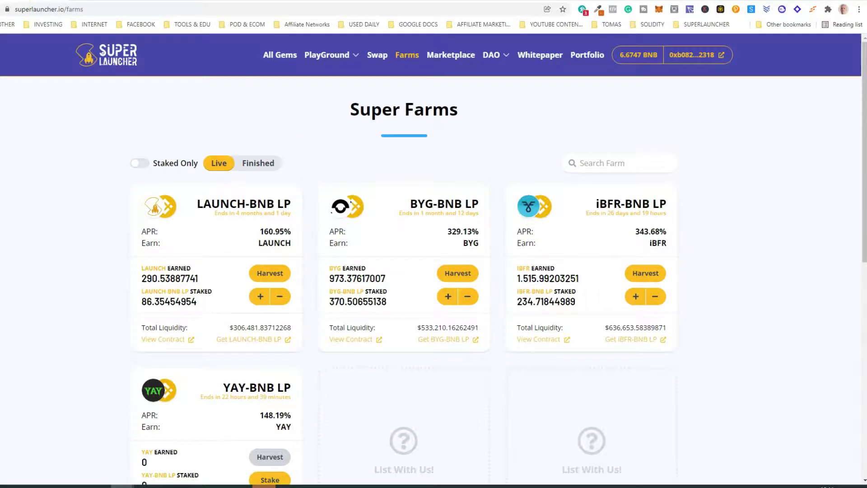
key(ctrl+Tab)
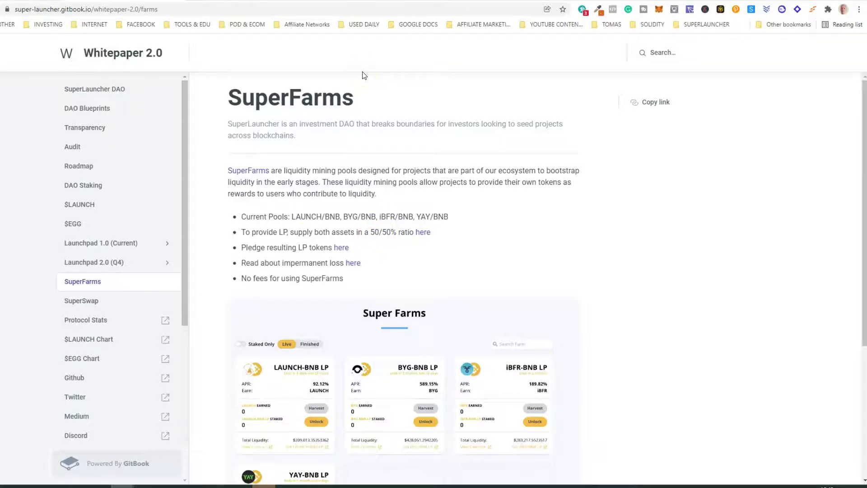
right_click(350, 264)
Open the Binance Academy 'Impermanent Loss Explained' article in a new tab, view it, and return to Super Farms
click(374, 272)
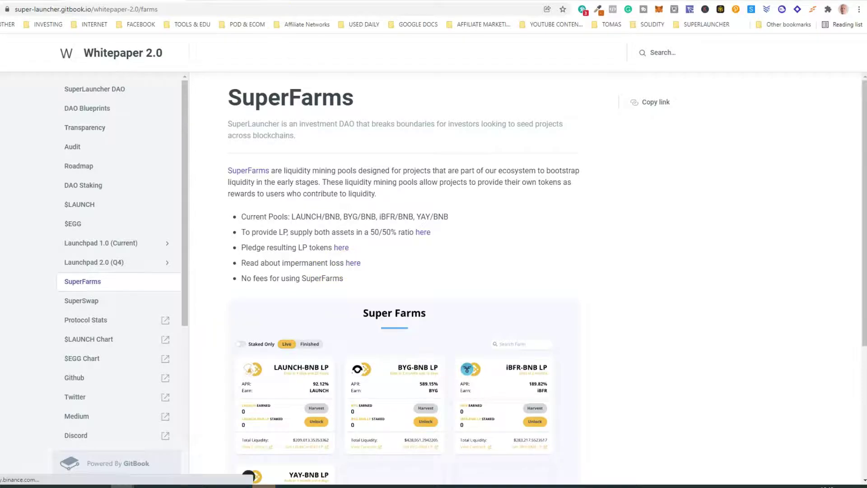
key(ctrl+Tab)
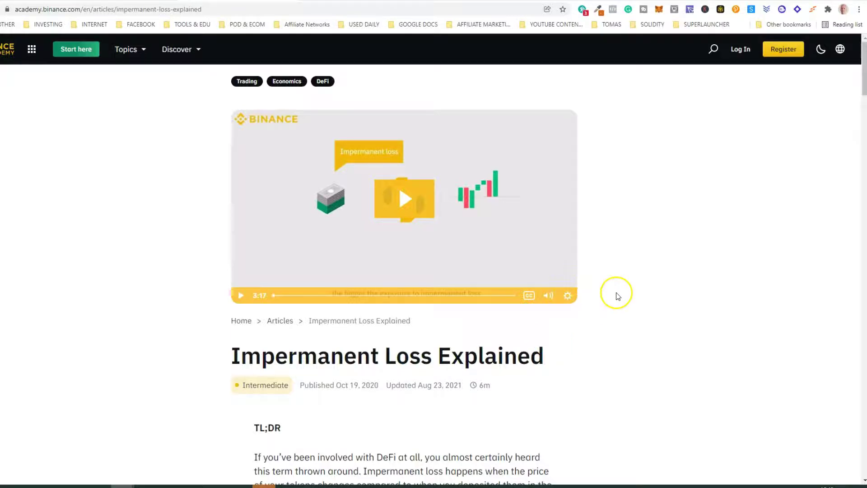
key(ctrl+Tab)
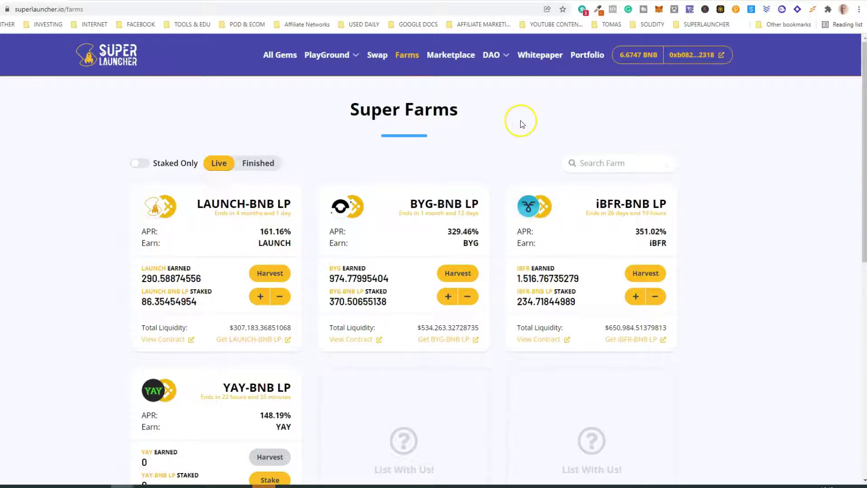
click(143, 165)
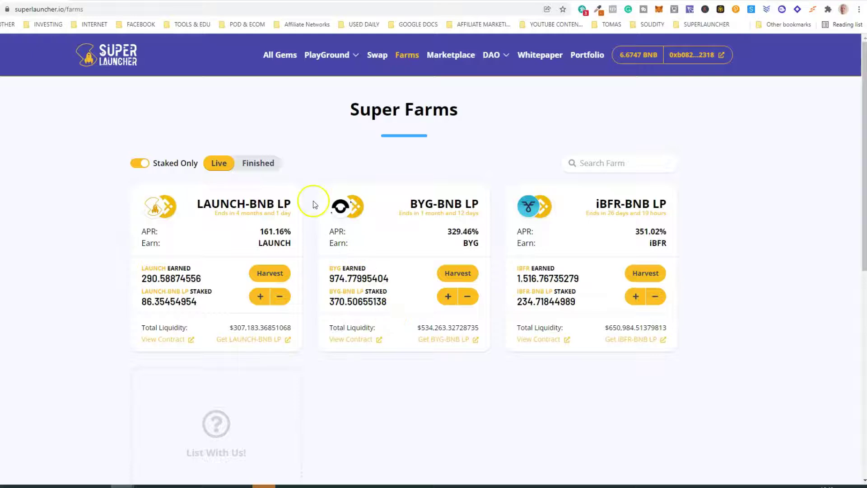
click(138, 166)
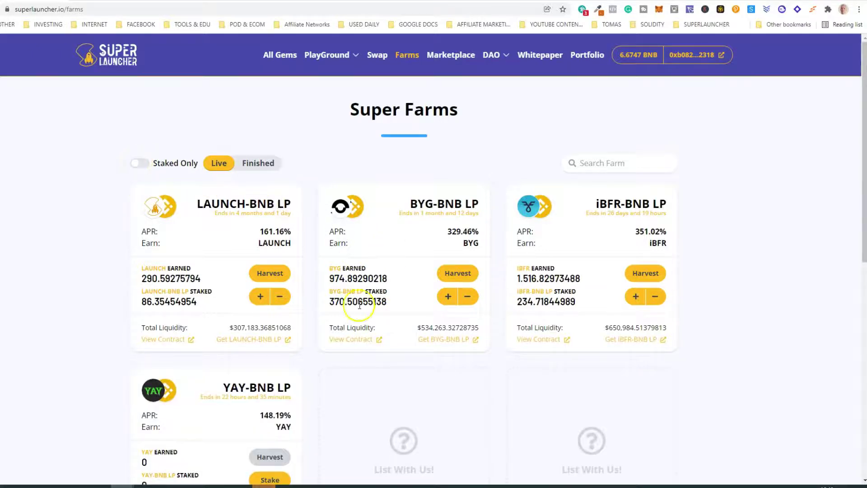
scroll(126, 257, down, 1)
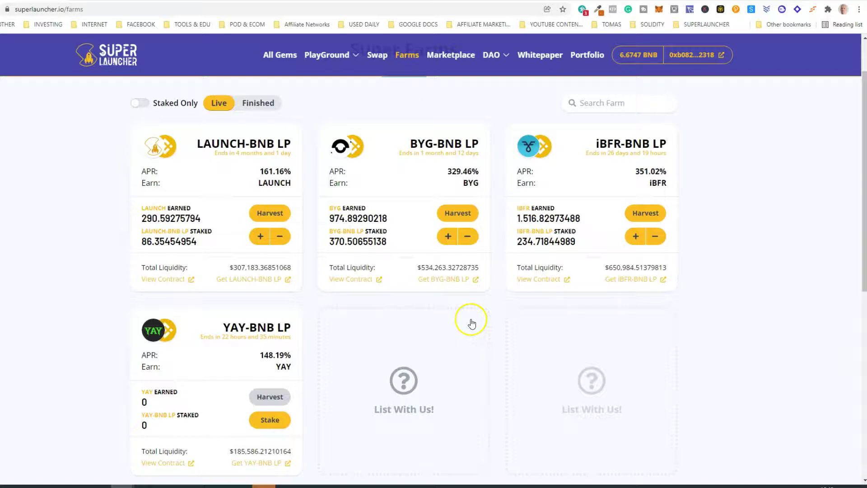
scroll(146, 109, up, 1)
click(143, 127)
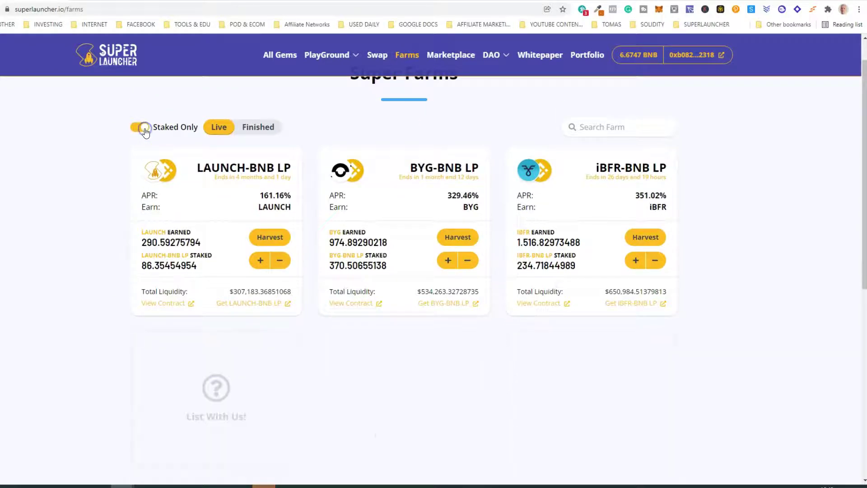
click(139, 128)
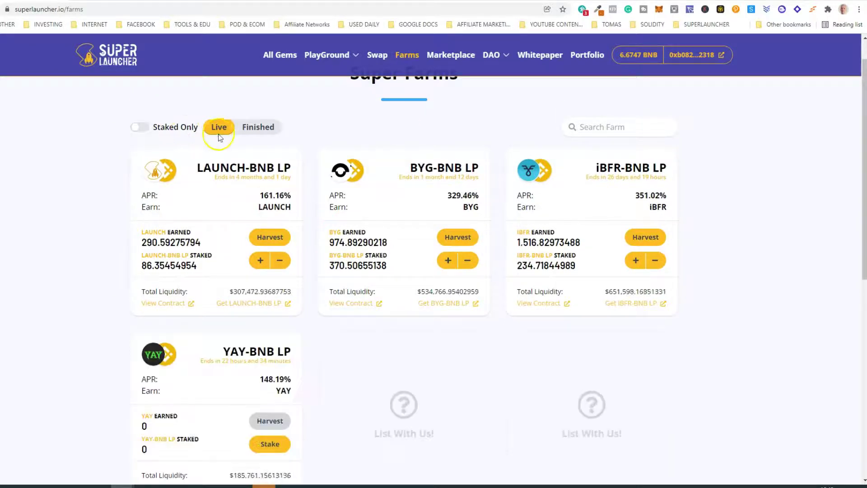
click(263, 133)
scroll(682, 209, down, 5)
scroll(731, 227, up, 6)
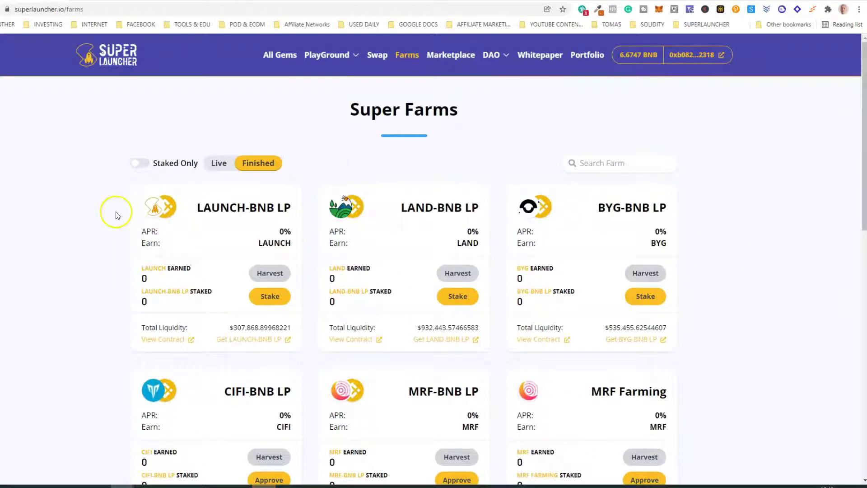
click(218, 163)
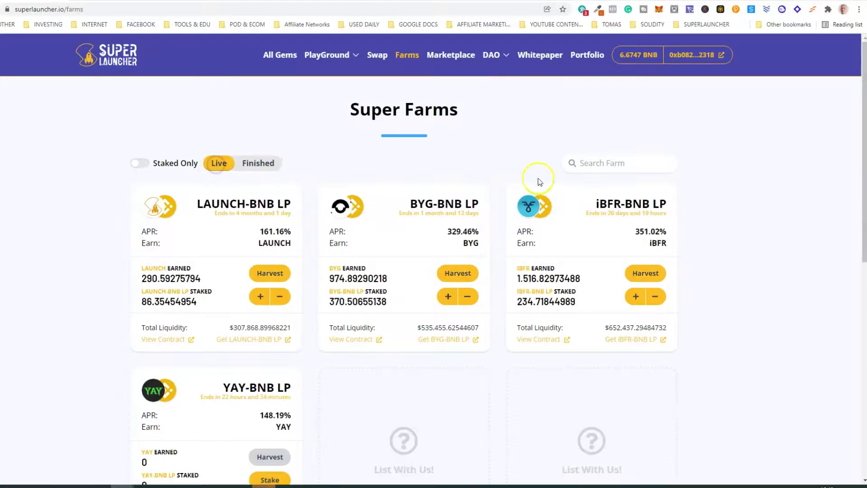
scroll(219, 388, down, 2)
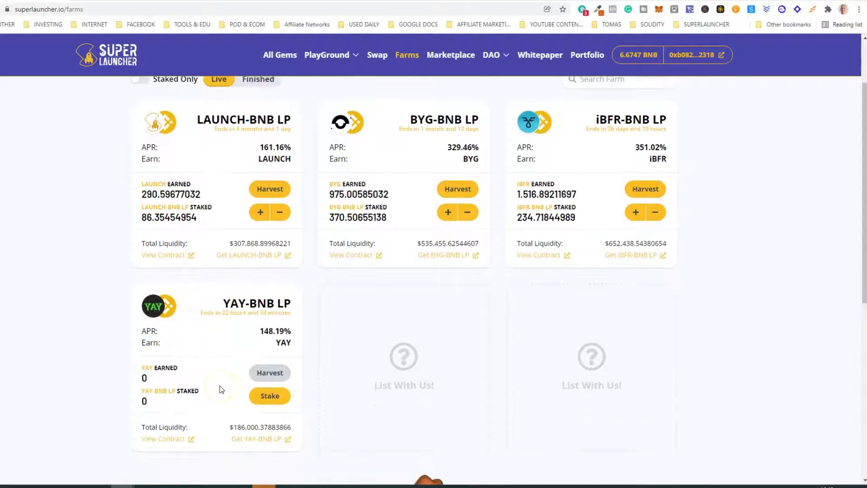
scroll(247, 221, up, 2)
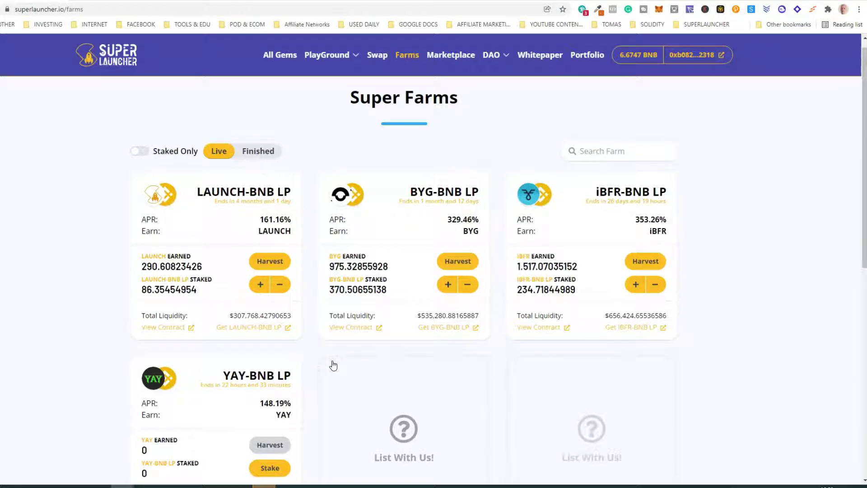
click(330, 361)
scroll(329, 361, down, 3)
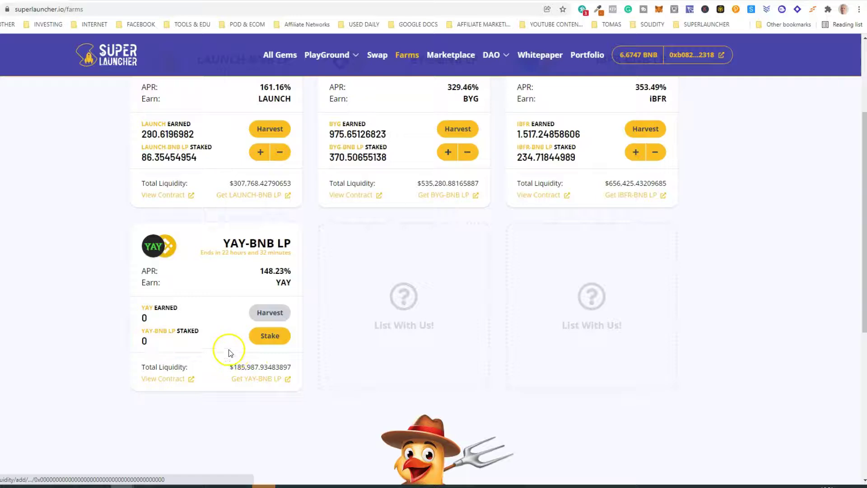
On the YAY-BNB add-liquidity page, enter MAX YAY then 0.5 BNB (7,736.2982813 YAY) and review
click(261, 384)
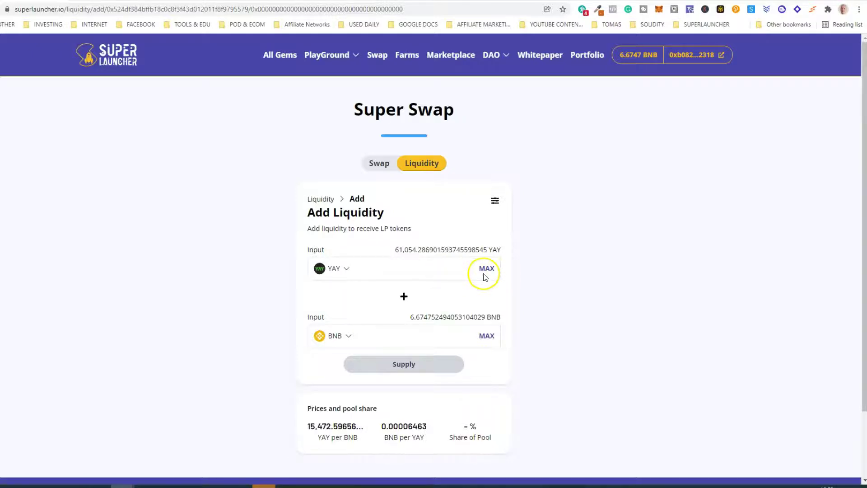
click(488, 270)
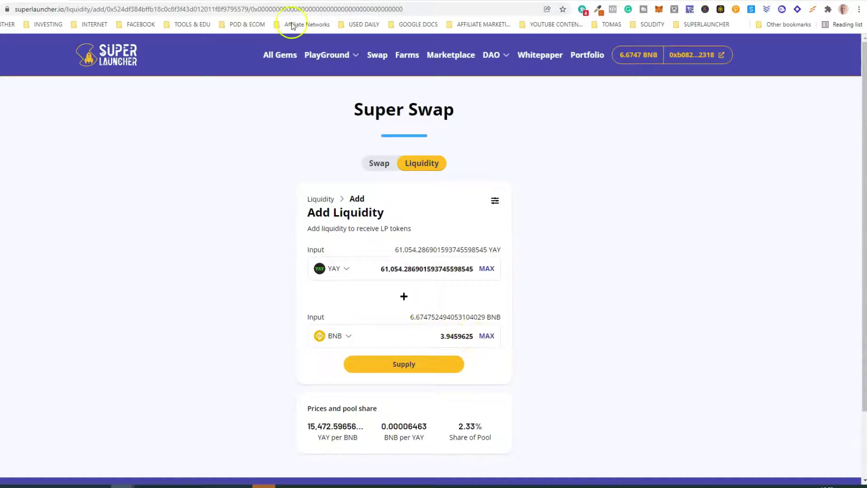
key(ctrl+w)
text(0.)
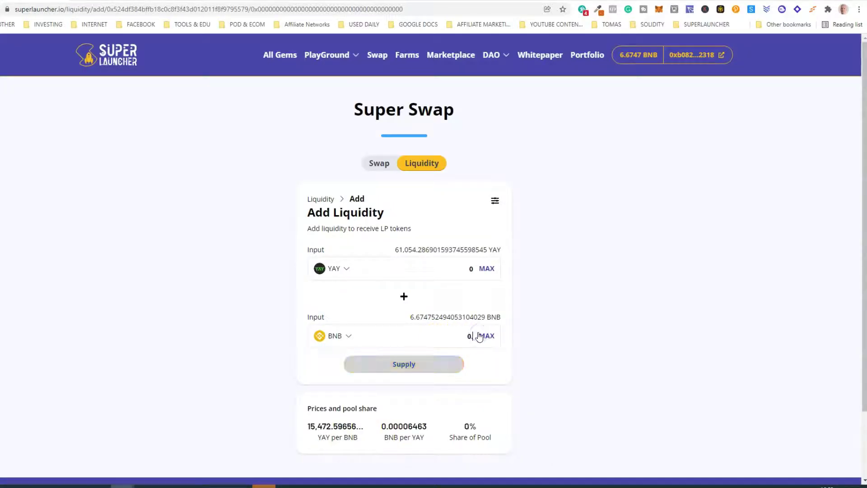
text(5)
mouse_move(478, 337)
mouse_down()
mouse_move(447, 336)
mouse_move(470, 337)
mouse_up()
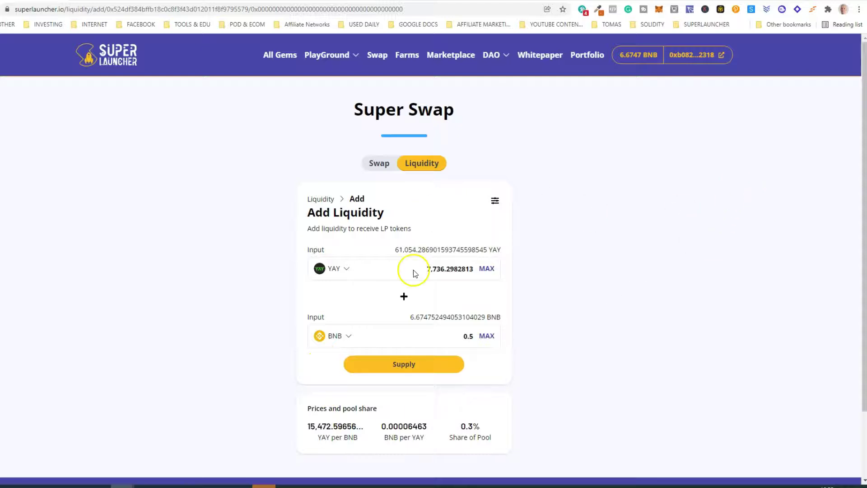
click(403, 365)
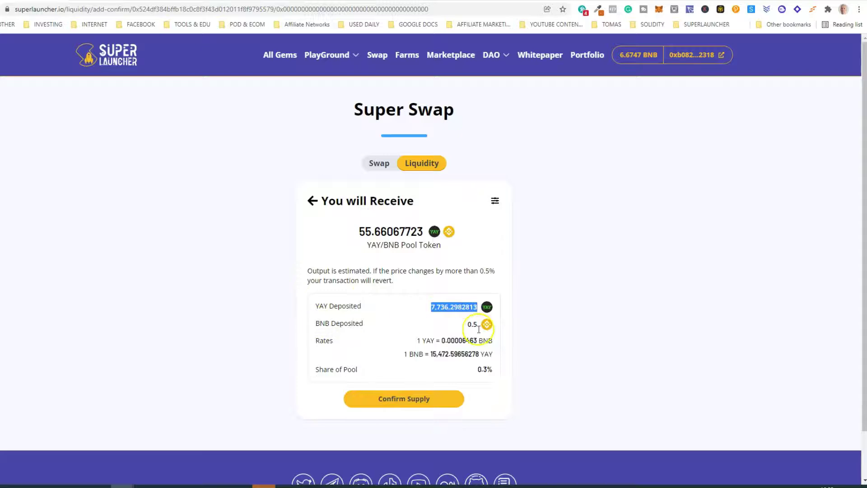
Confirm the 0.5 BNB + 7,736.2982813 YAY supply for 55.66067723 pool tokens, approving in MetaMask
drag(470, 323, 480, 326)
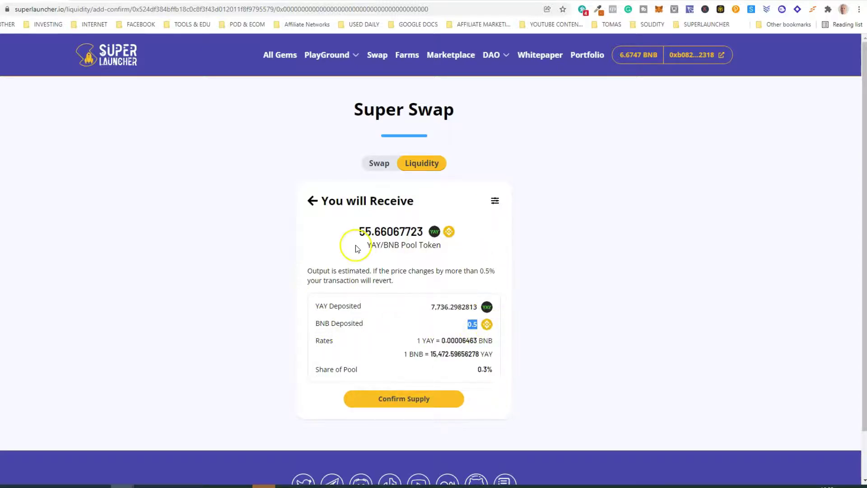
drag(359, 231, 423, 231)
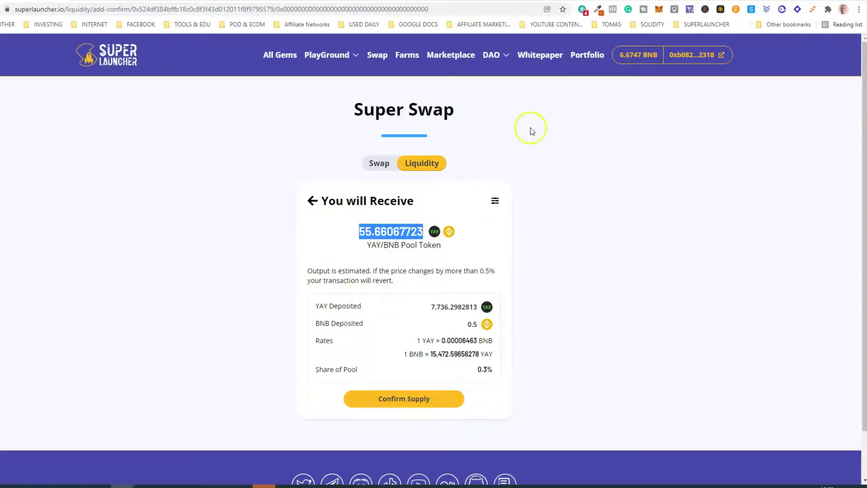
click(407, 400)
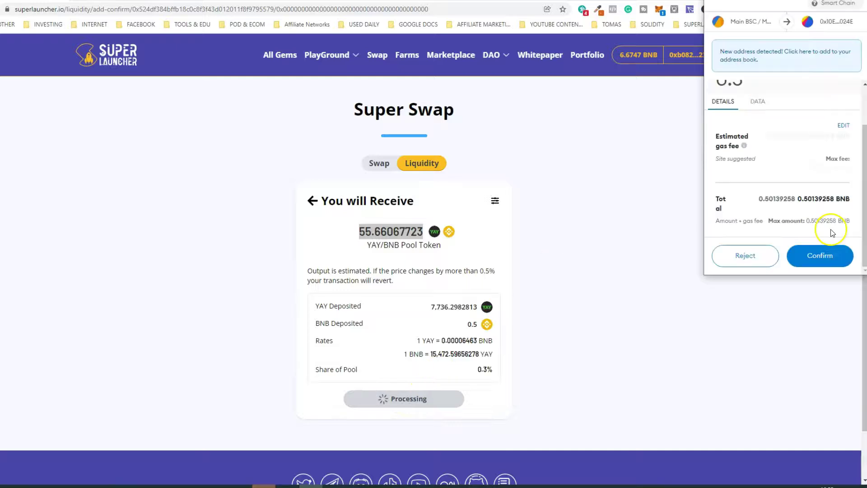
click(823, 256)
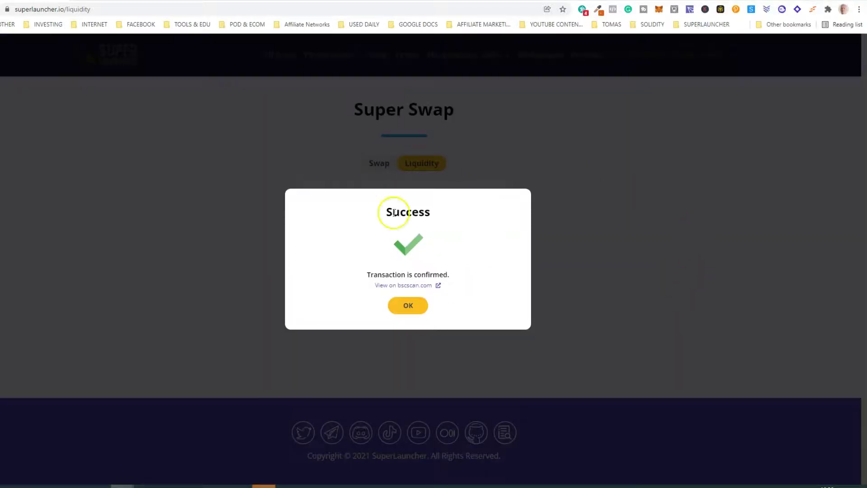
click(404, 305)
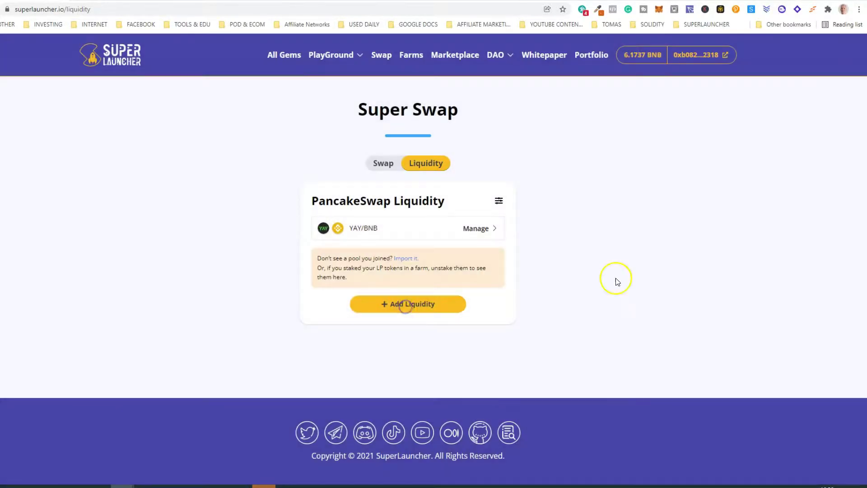
Stake 100% (55.66340786) of the YAY-BNB LP in the YAY-BNB farm and approve in MetaMask
click(411, 55)
scroll(271, 357, down, 4)
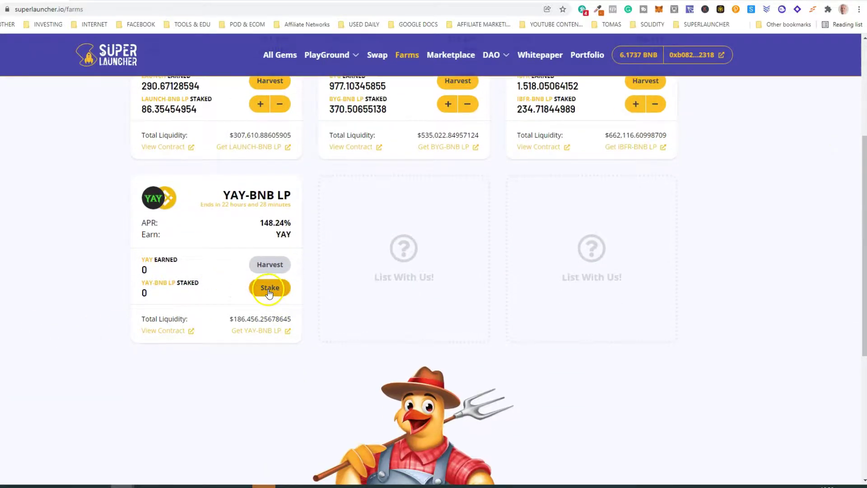
click(269, 289)
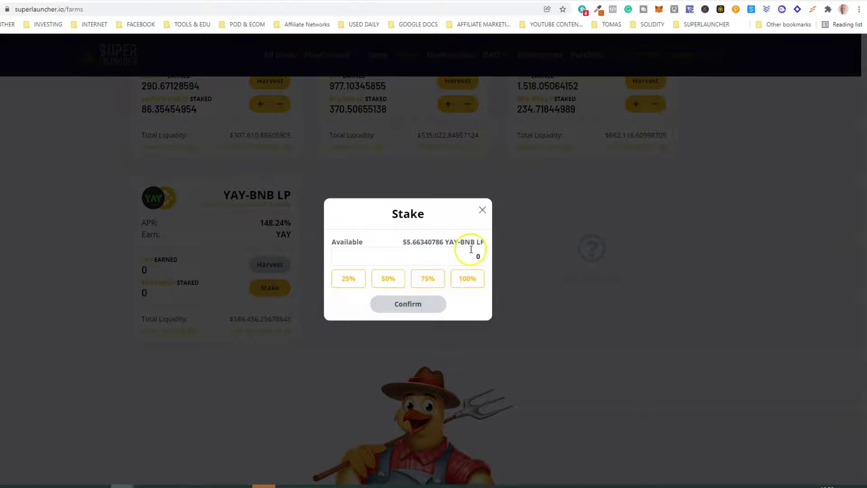
click(459, 256)
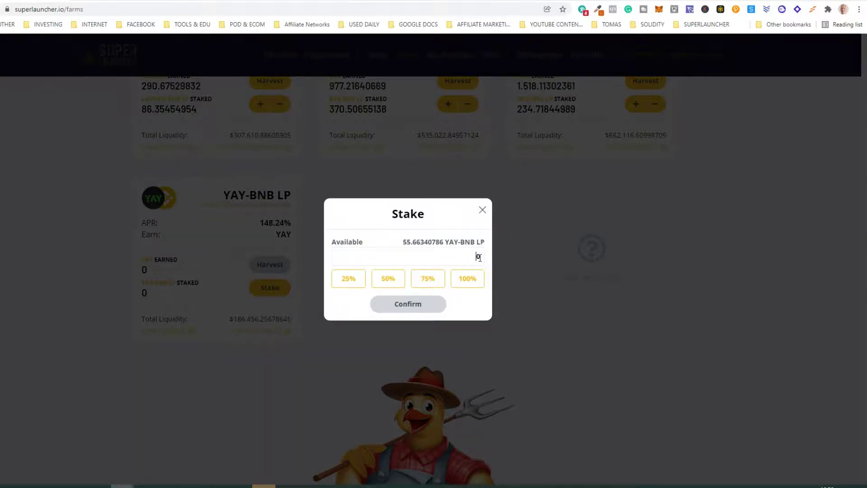
click(353, 281)
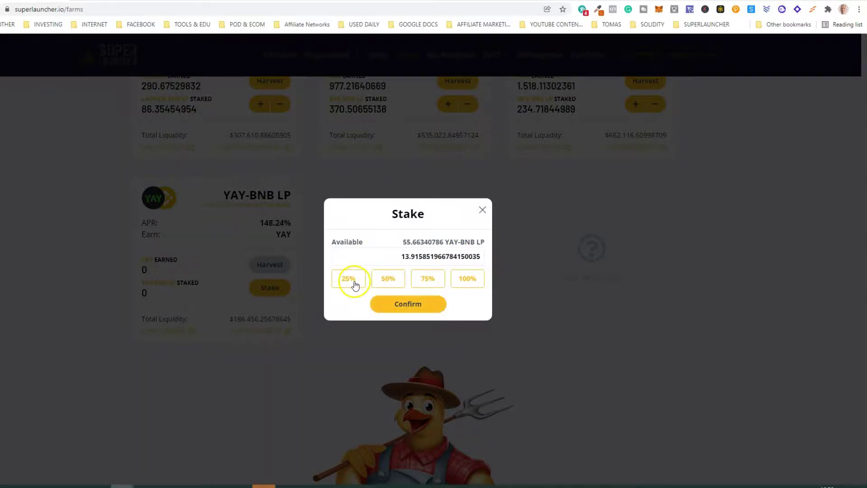
click(389, 284)
click(426, 285)
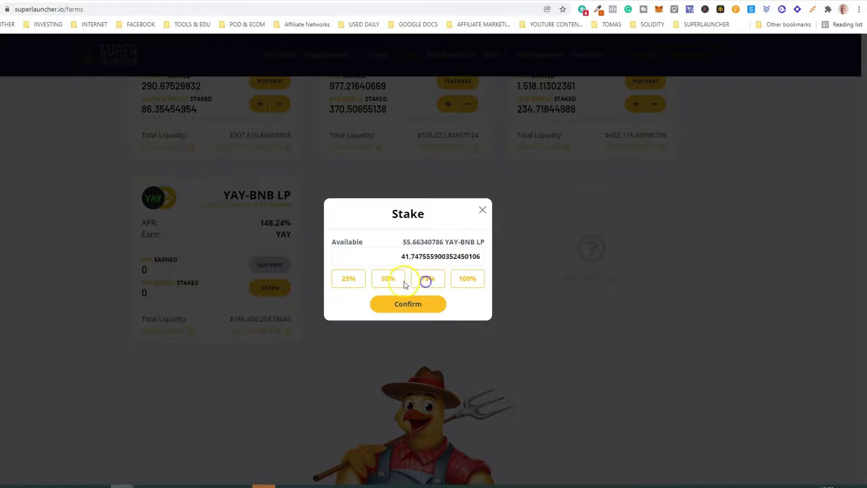
click(468, 280)
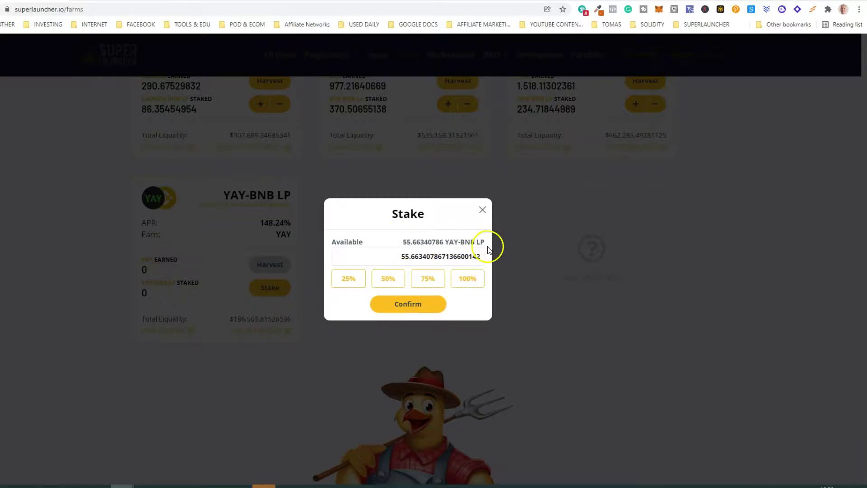
click(410, 304)
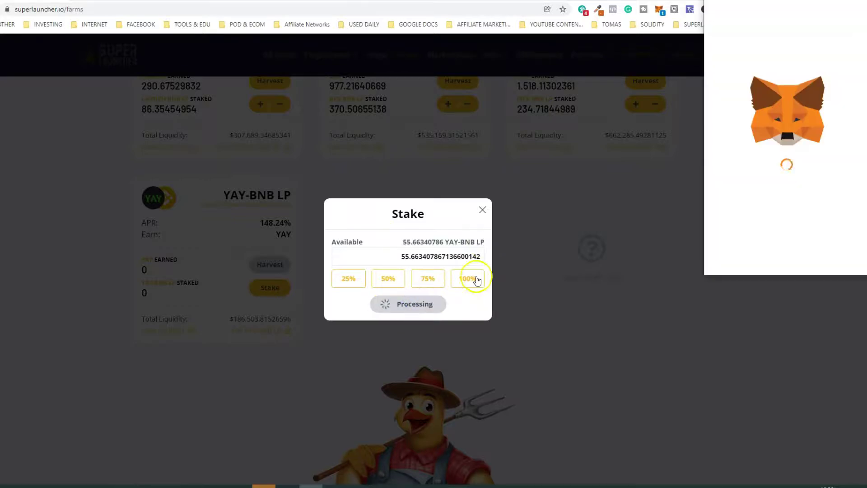
click(829, 256)
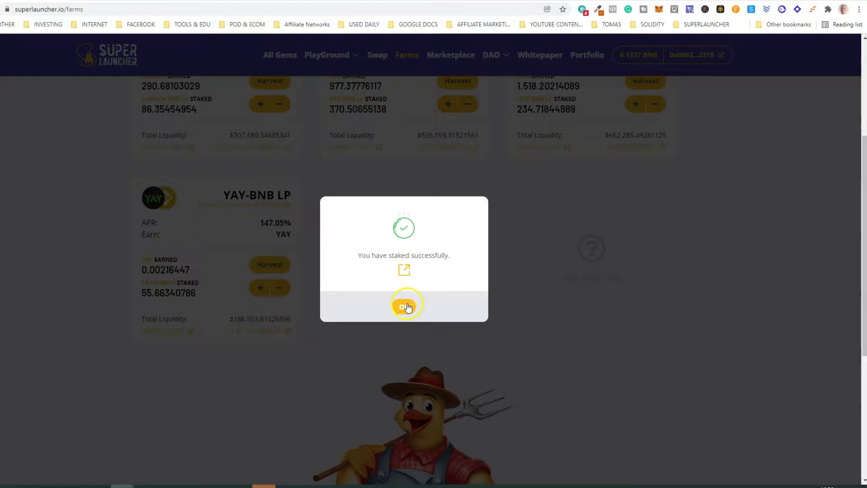
Close the 'You have staked successfully' dialog to return to the Farms page
click(404, 309)
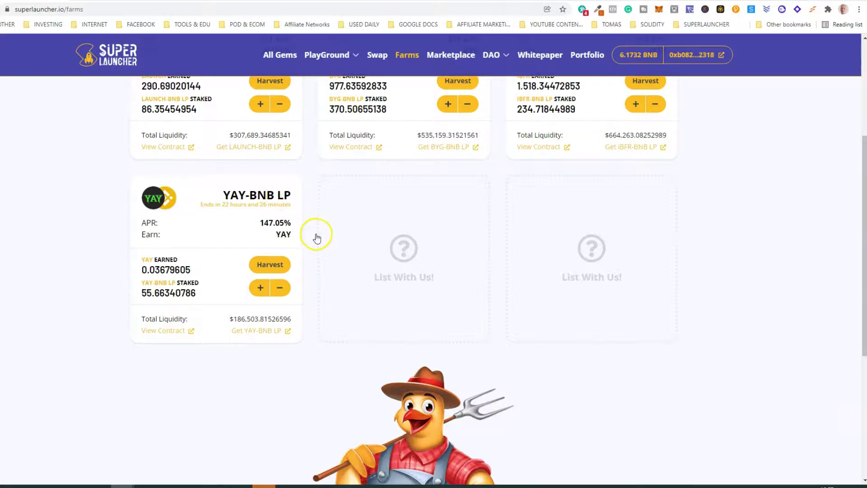
Unstake 100% of the YAY-BNB LP from its farm card, approving in MetaMask and dismissing the success dialog
click(280, 289)
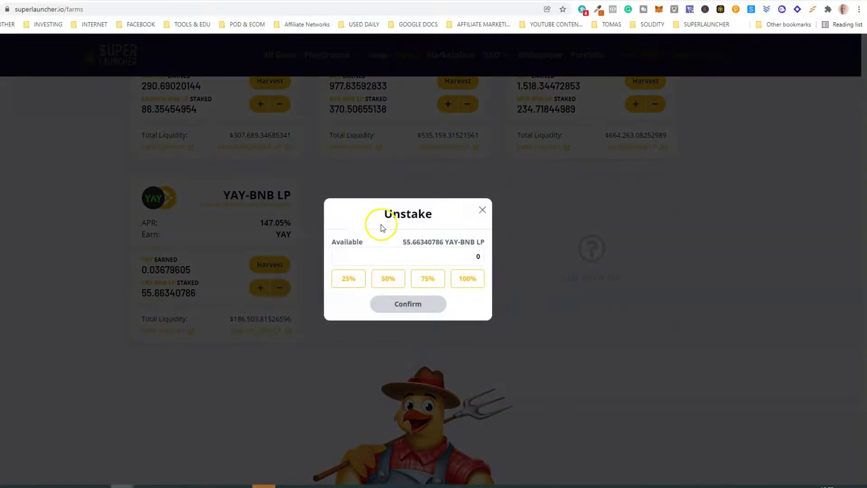
click(468, 281)
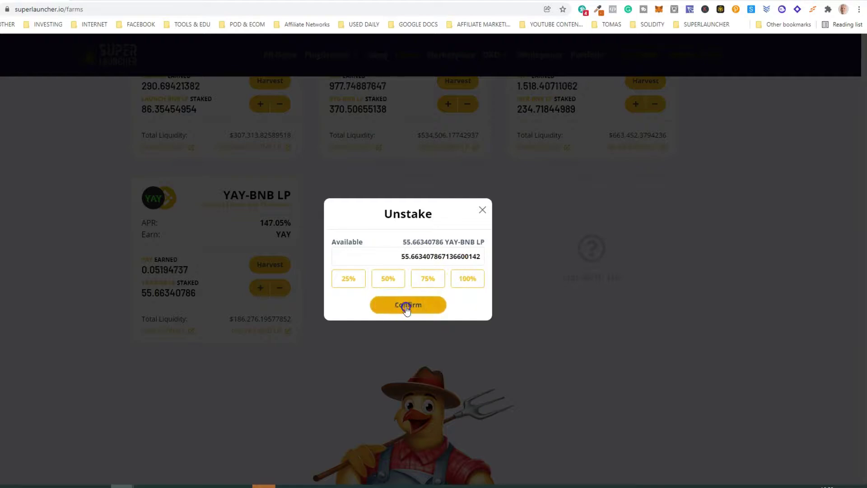
click(406, 305)
scroll(798, 184, down, 2)
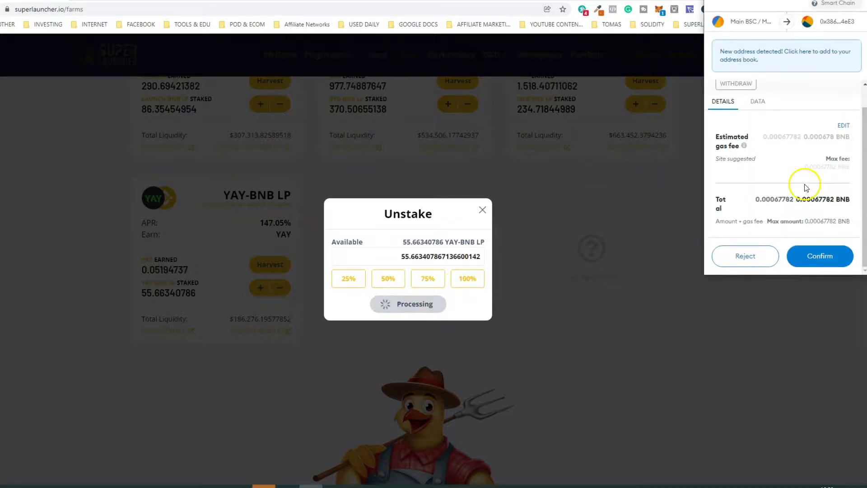
click(824, 257)
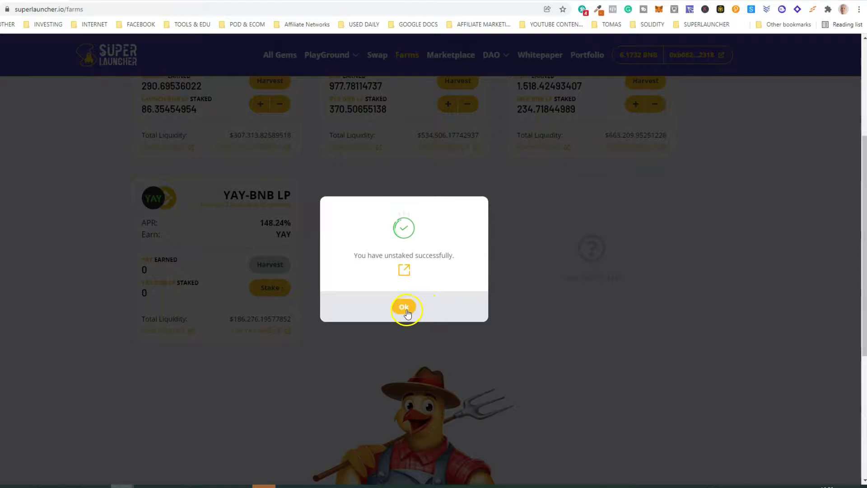
click(405, 308)
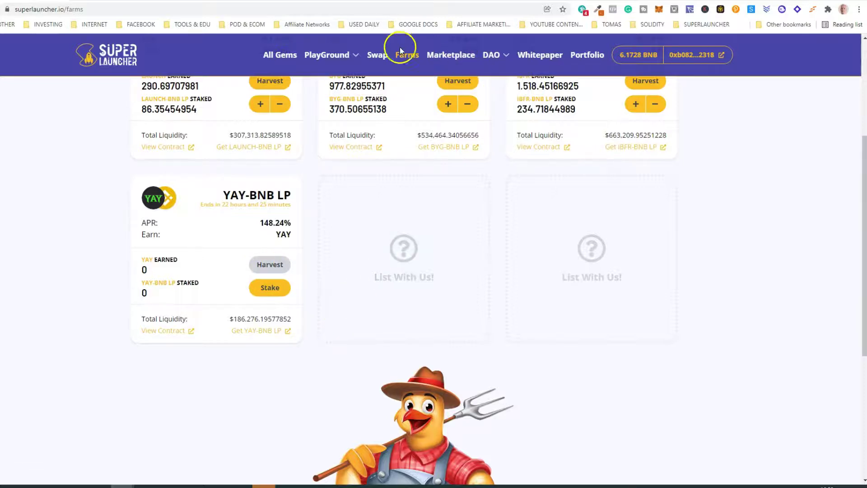
Import the YAY/BNB pool under Super Swap Liquidity and open its Remove liquidity form
click(379, 56)
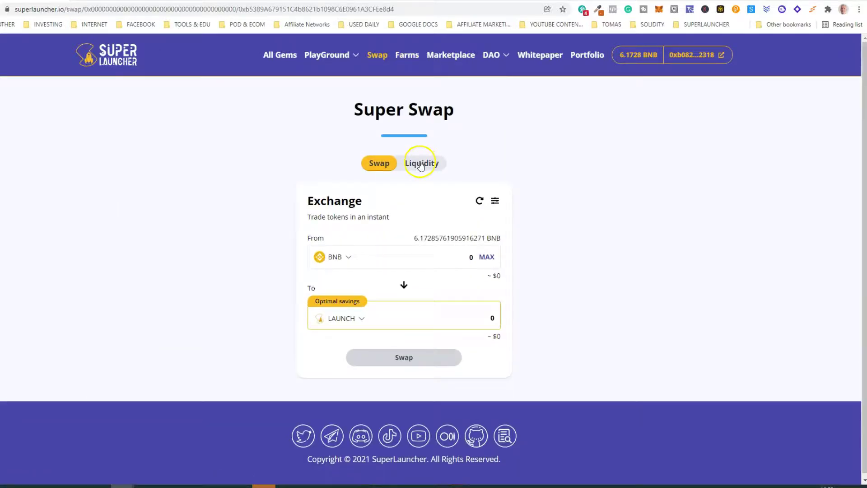
click(423, 163)
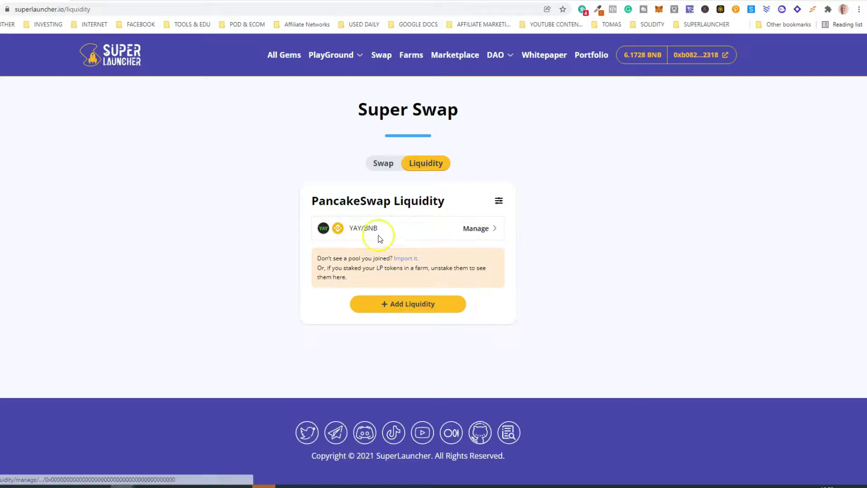
click(407, 259)
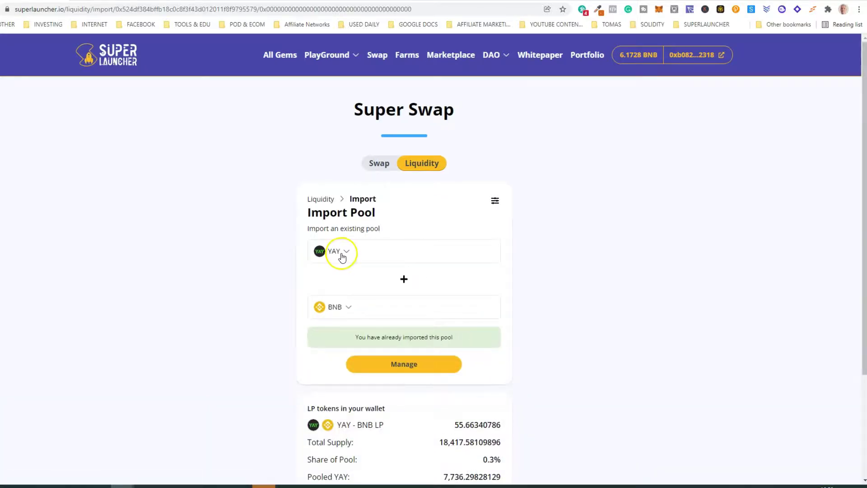
click(410, 367)
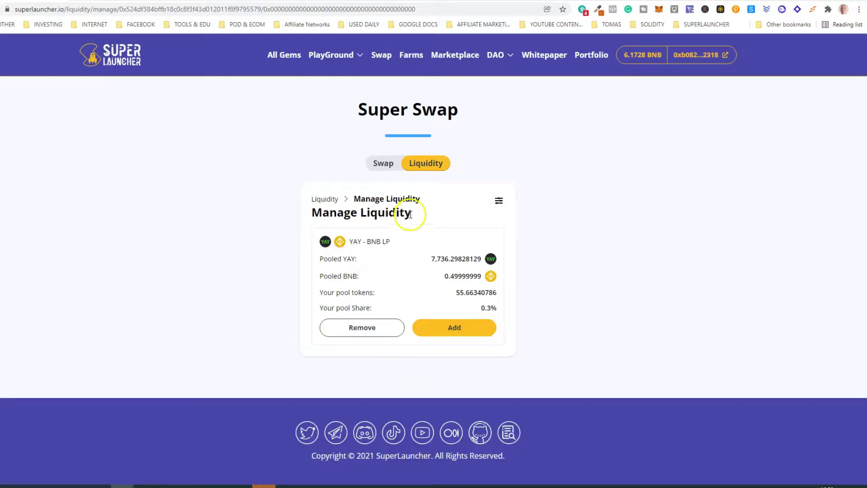
click(368, 329)
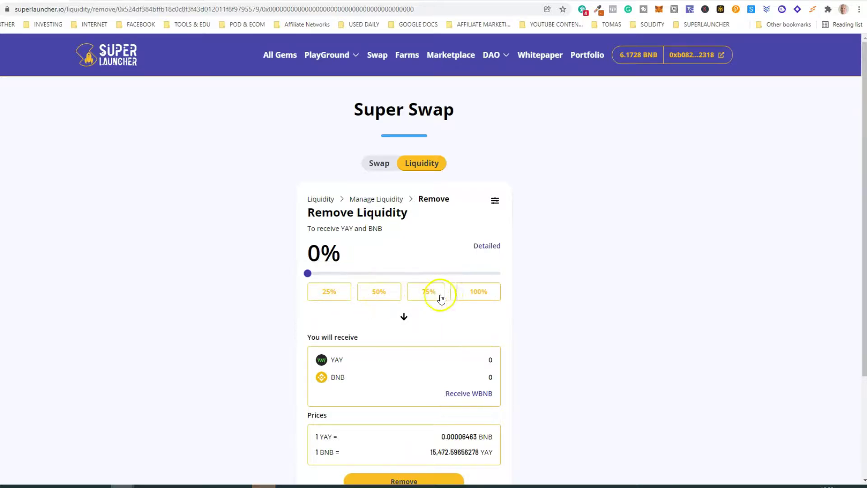
Remove 100% of the YAY/BNB liquidity, approving in MetaMask and dismissing the success dialog
click(304, 277)
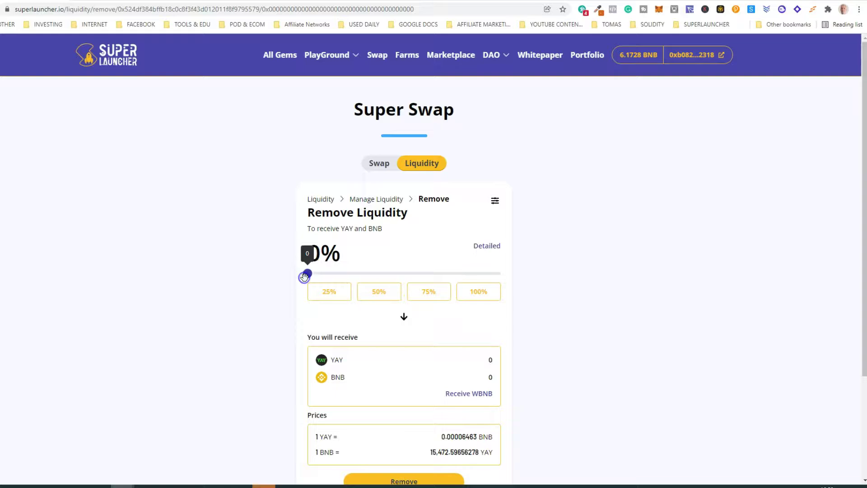
drag(307, 274, 429, 274)
click(480, 296)
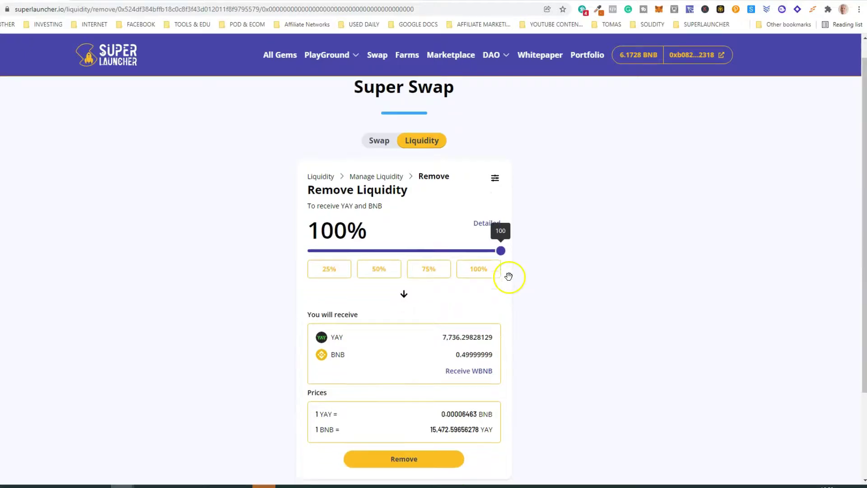
scroll(509, 275, down, 3)
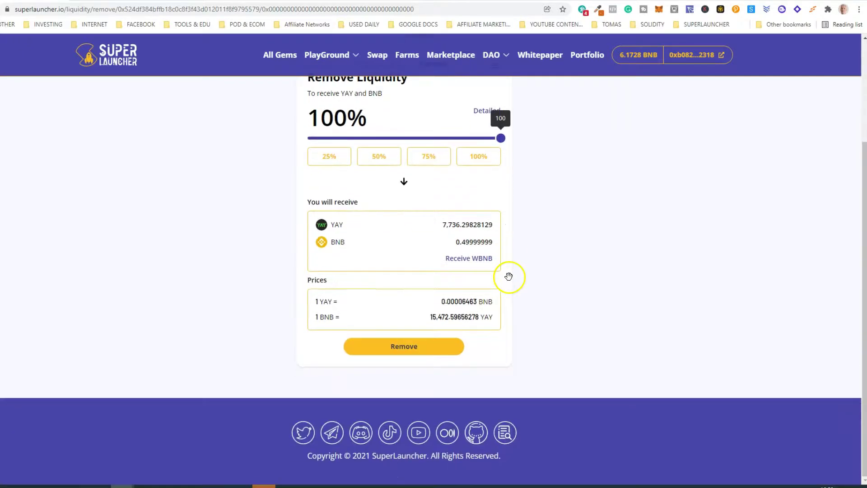
click(403, 348)
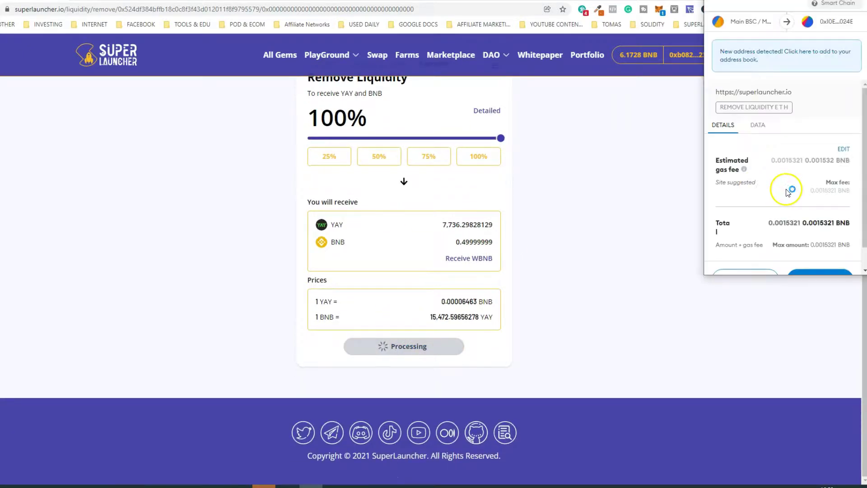
click(821, 256)
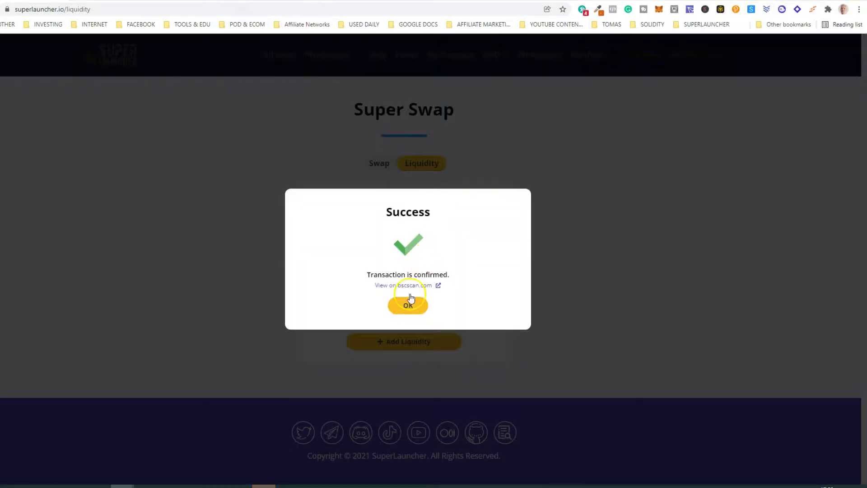
click(407, 304)
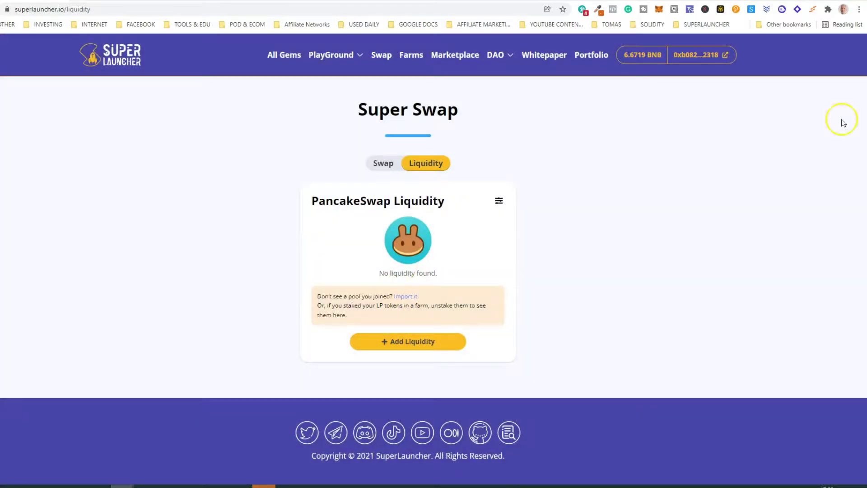
Harvest the iBFR rewards from the iBFR-BNB LP farm card, approving the harvest in MetaMask
click(412, 57)
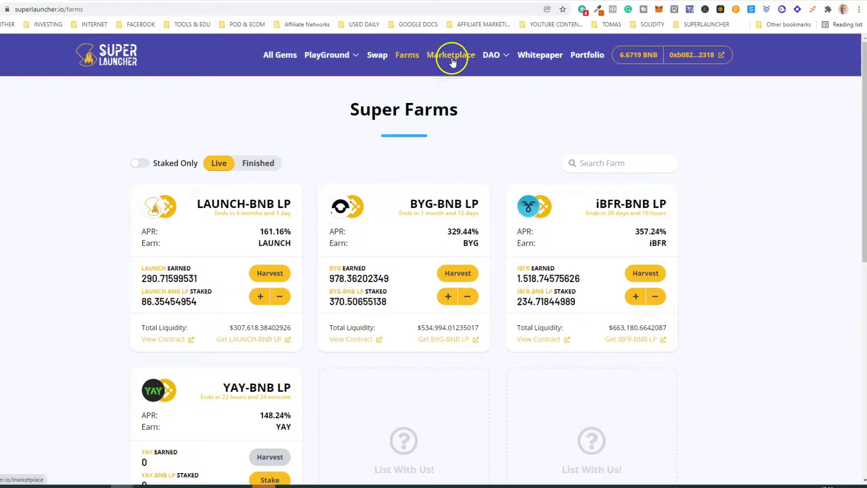
scroll(726, 163, down, 1)
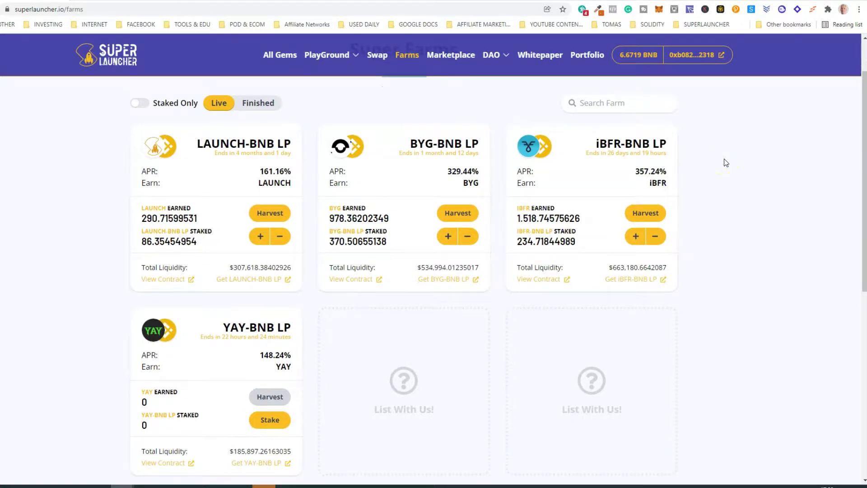
scroll(725, 163, up, 1)
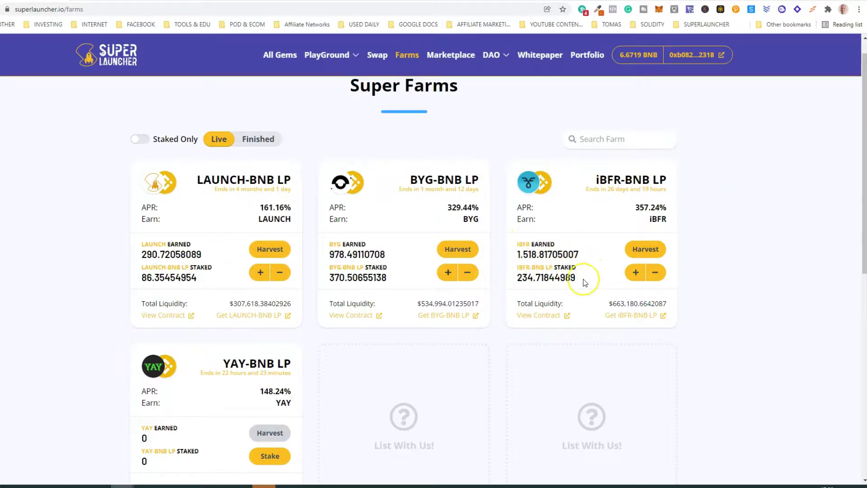
click(643, 251)
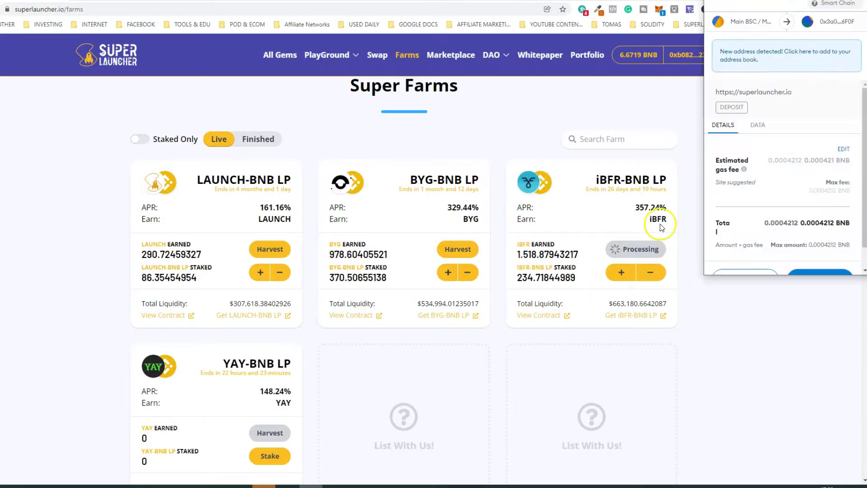
click(819, 256)
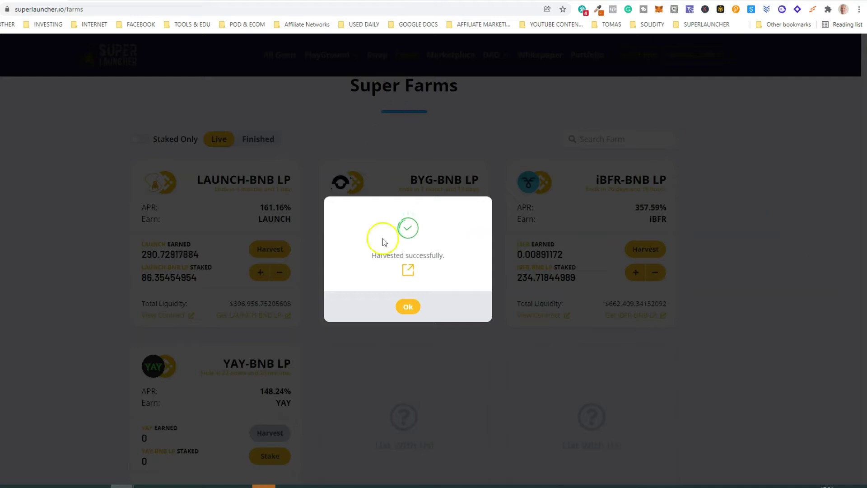
click(405, 306)
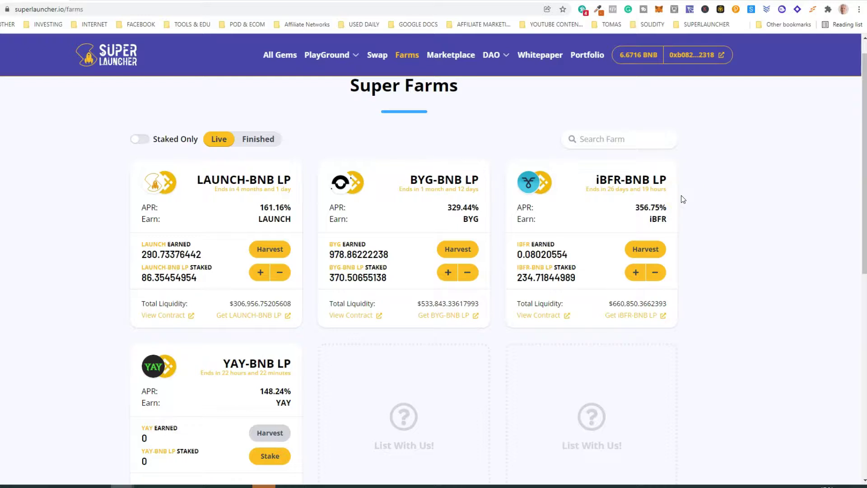
click(379, 56)
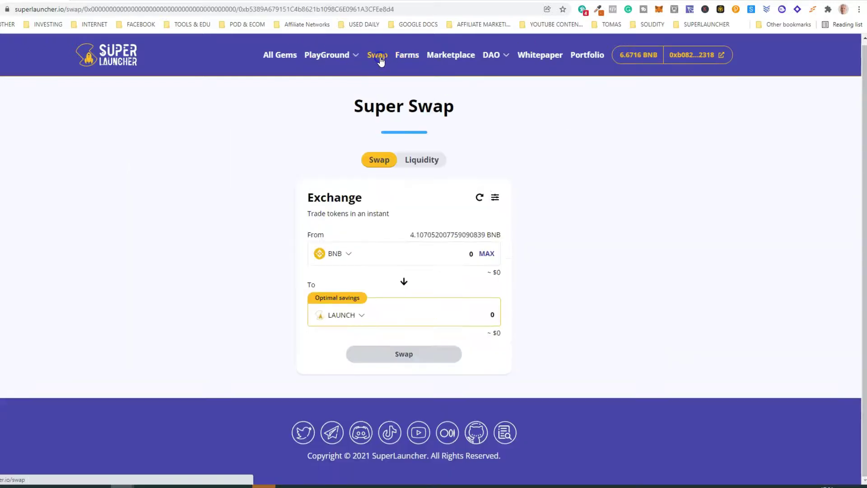
Start an iBFR/BNB add-liquidity position using the full iBFR balance against 0.6523759 BNB
click(425, 167)
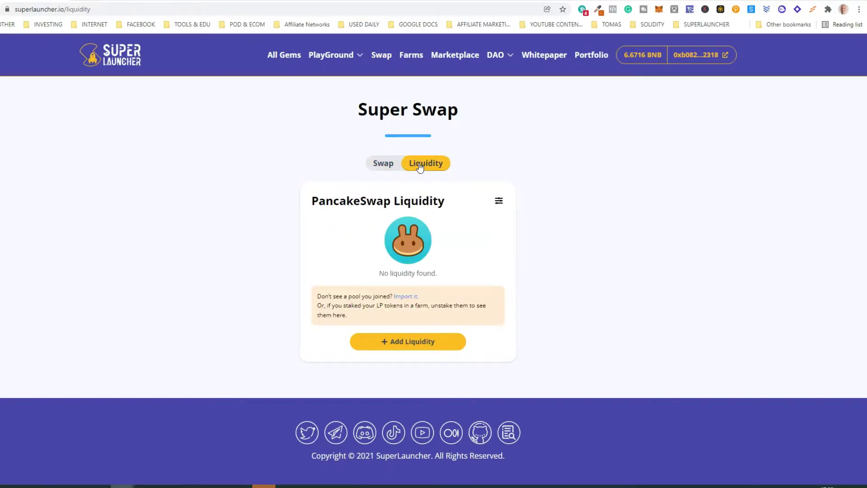
click(395, 341)
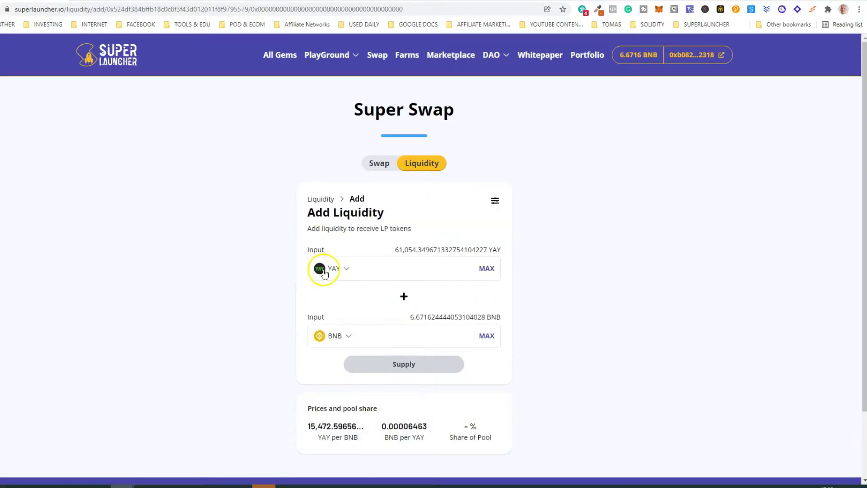
click(346, 269)
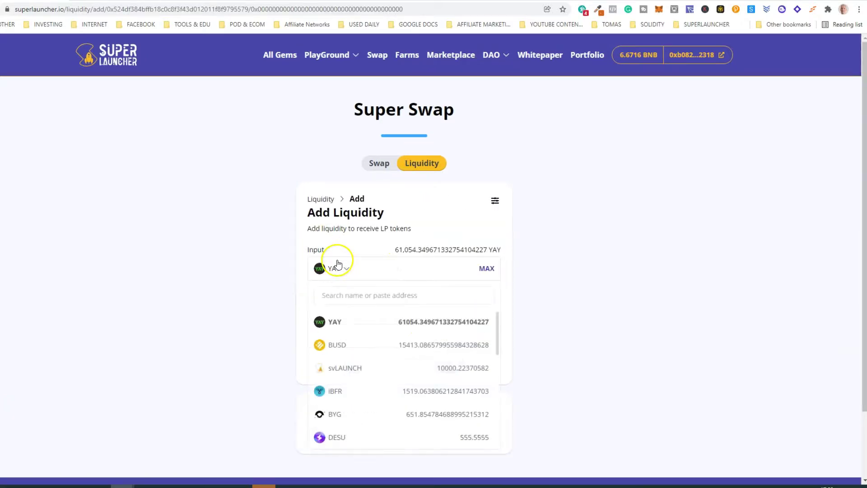
click(333, 393)
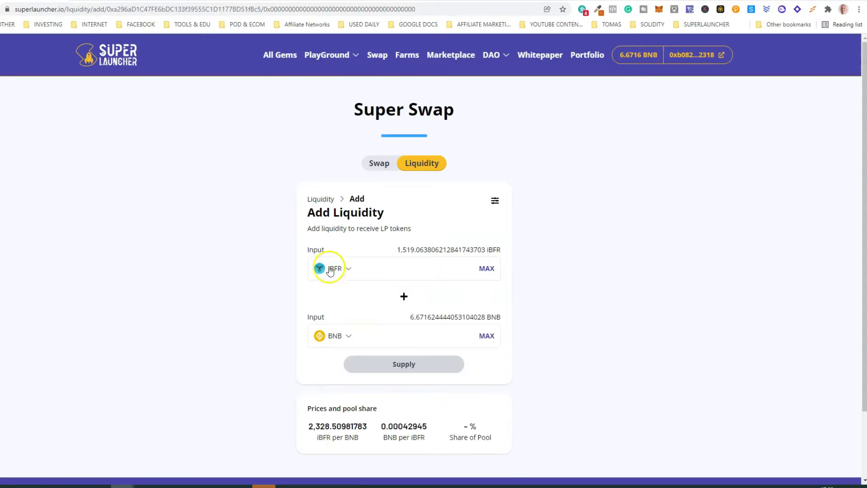
click(487, 269)
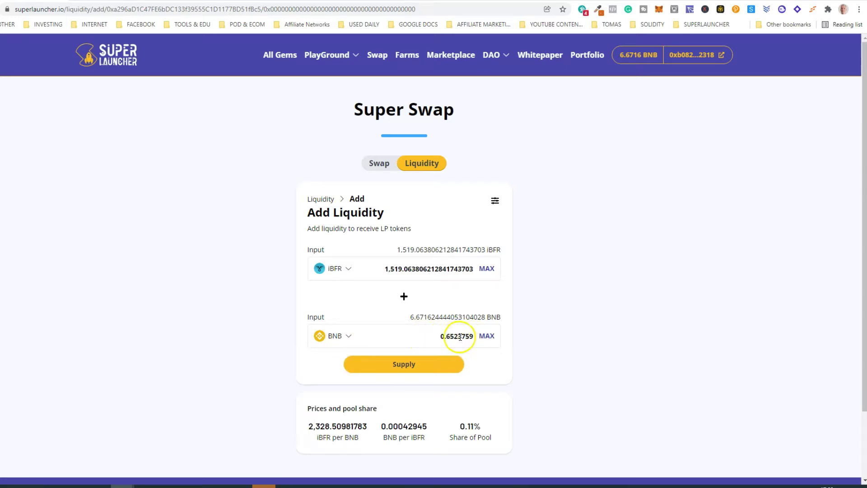
Supply the 1,519.06380621 iBFR and 0.6523759 BNB, approving in MetaMask and dismissing the success dialog
click(406, 368)
scroll(403, 359, down, 1)
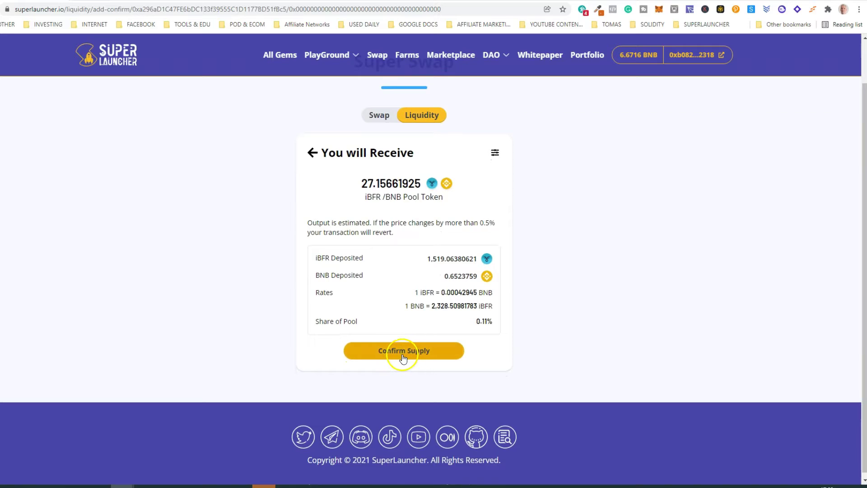
click(403, 355)
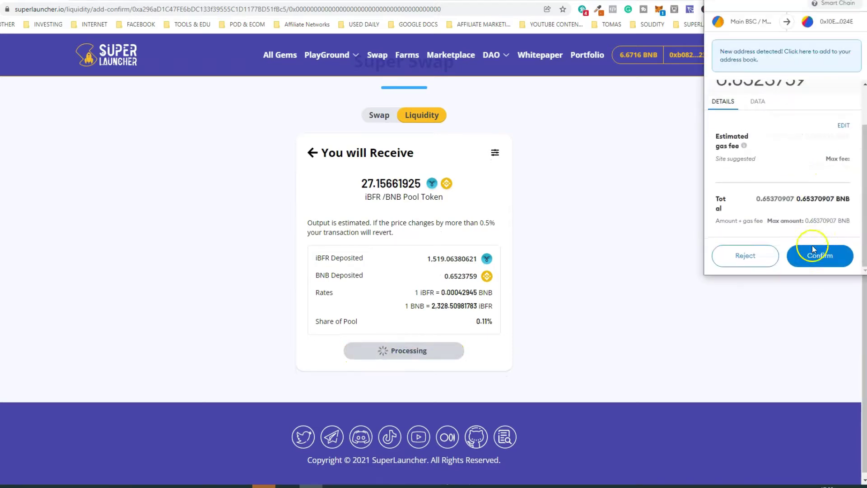
click(814, 256)
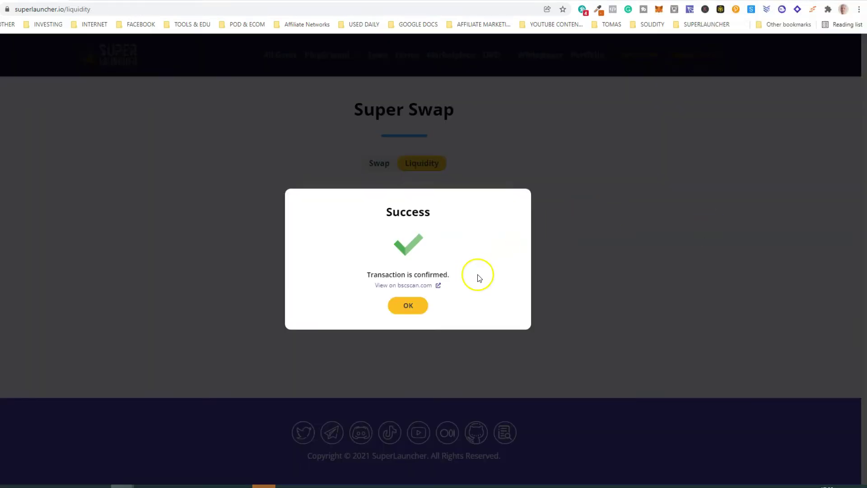
click(408, 305)
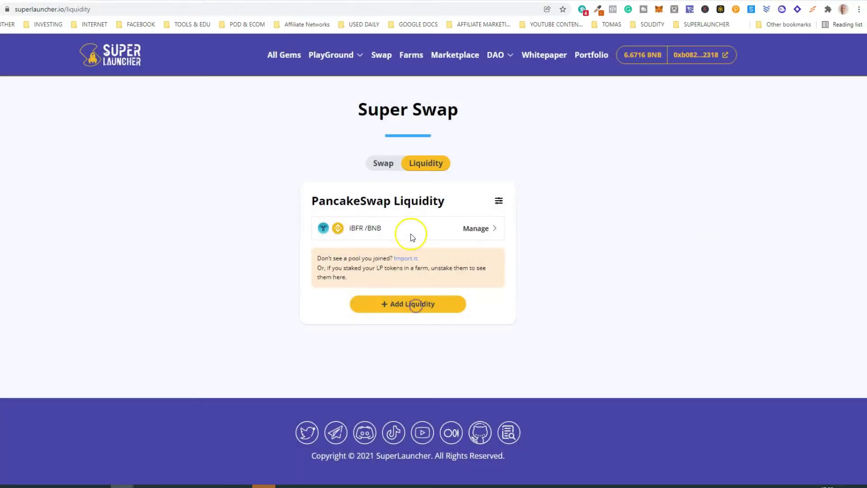
Stake 100% of the 27.11120033 iBFR-BNB LP in its Super Farm, approving in MetaMask, for 261.82965022 staked
click(411, 56)
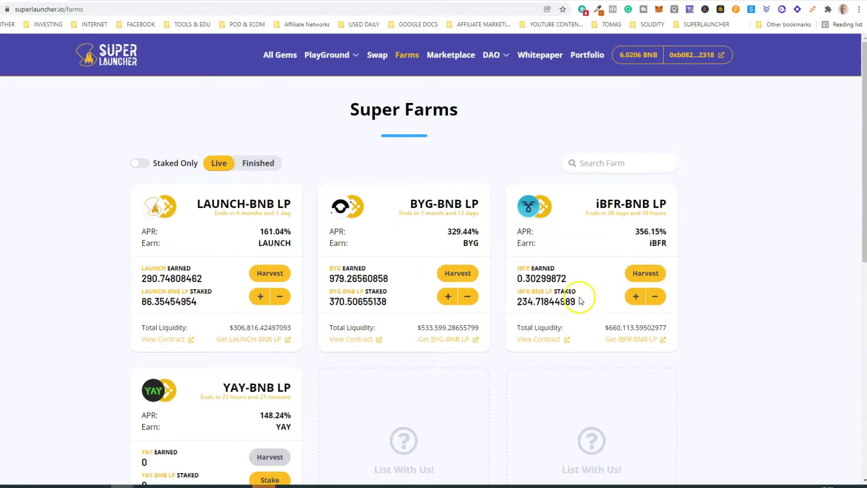
click(636, 297)
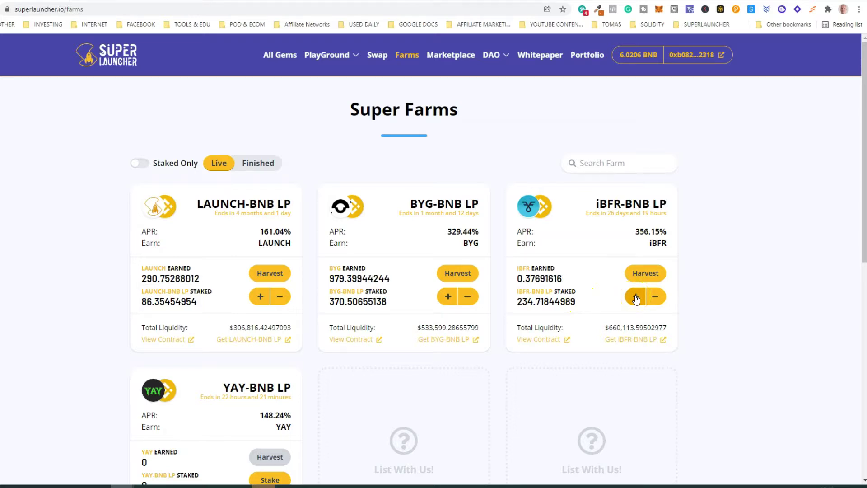
click(467, 279)
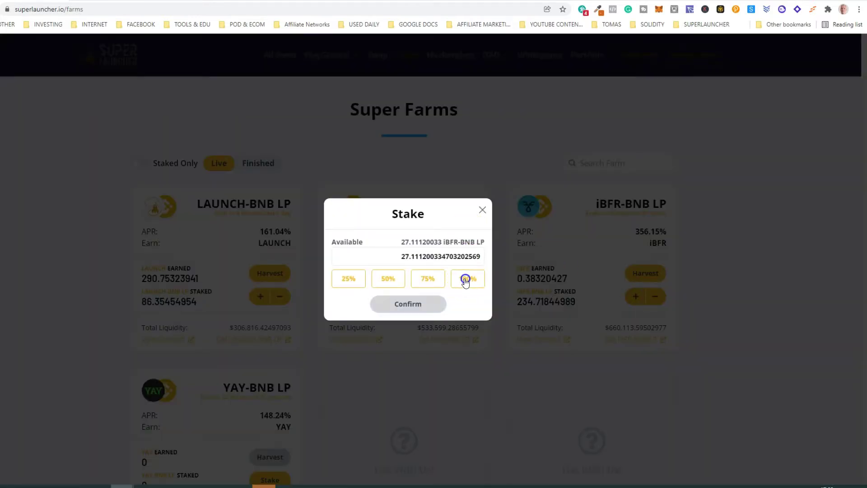
click(408, 305)
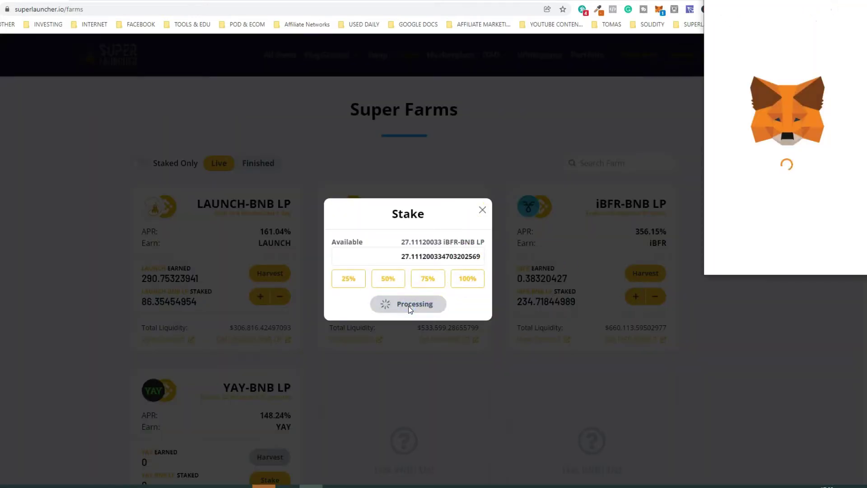
click(821, 257)
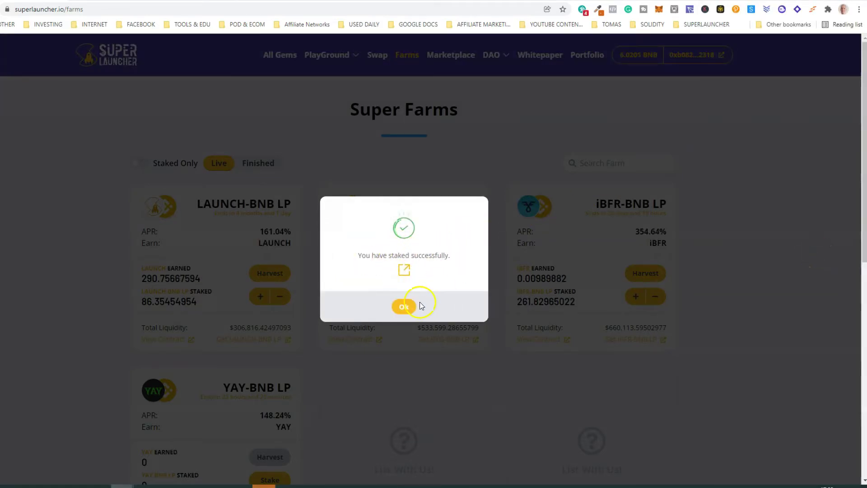
click(404, 307)
scroll(803, 265, down, 1)
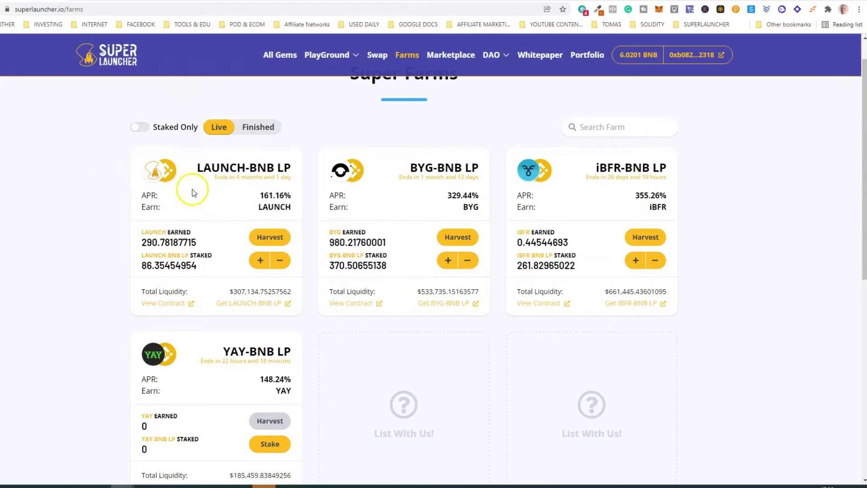
scroll(406, 181, down, 2)
scroll(542, 180, up, 2)
drag(586, 176, 666, 180)
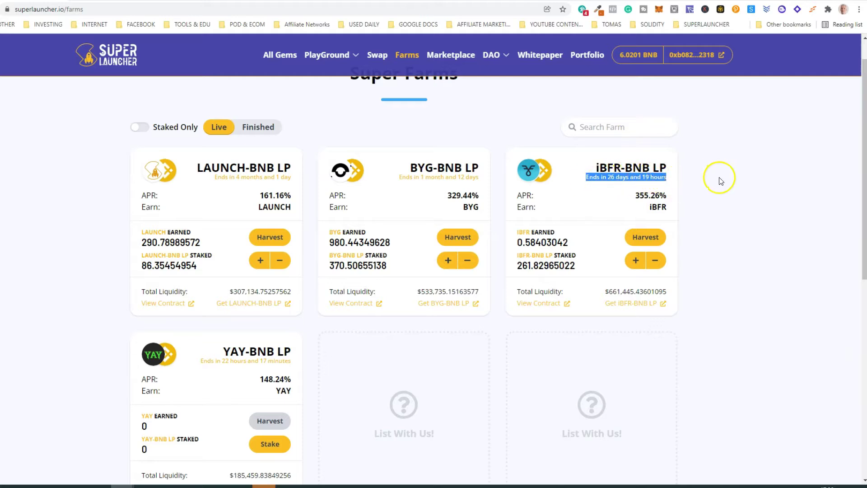
scroll(716, 178, down, 1)
click(200, 312)
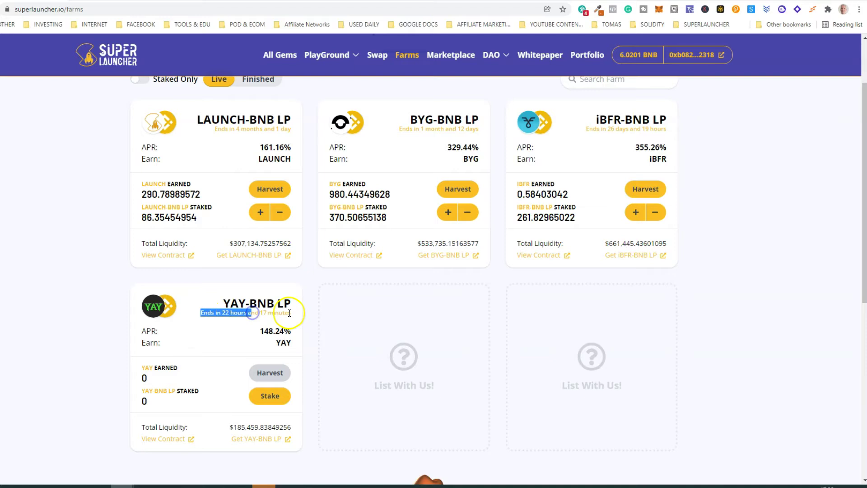
click(788, 334)
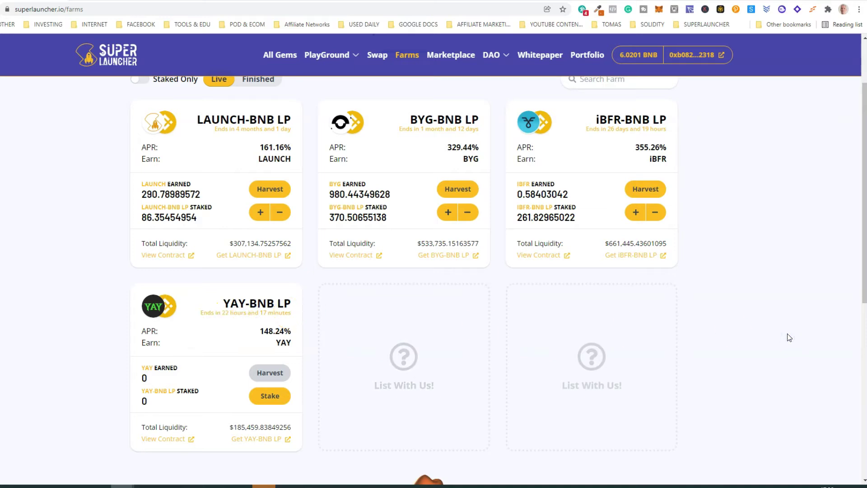